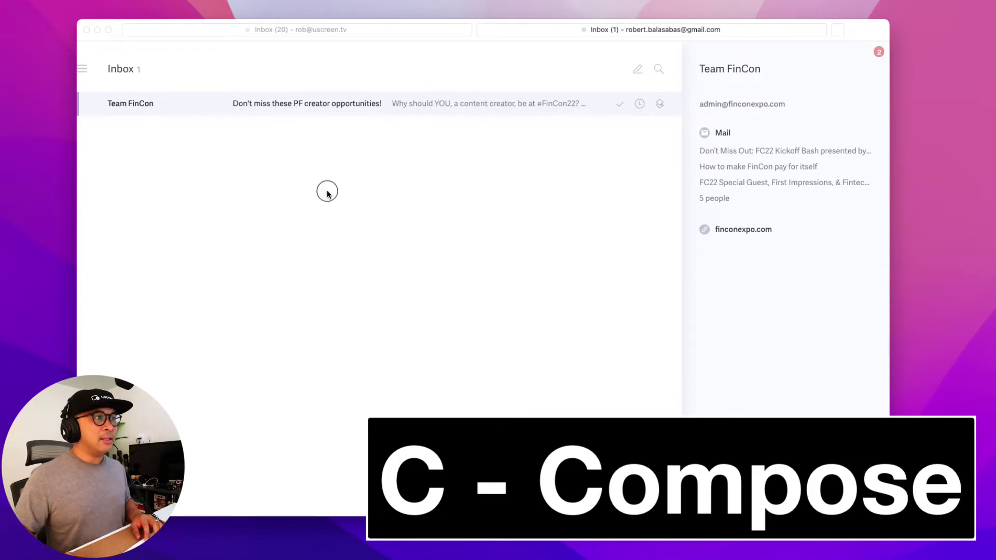
Start a new message with C and discard the blank draft.
{"action": "key", "text": "c"}
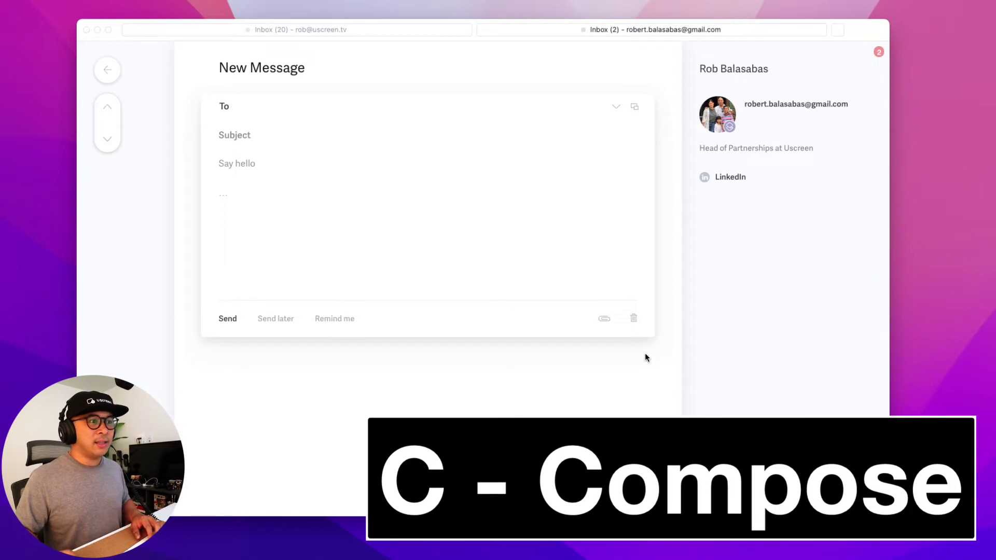
{"action": "left_click", "coordinate": [634, 322]}
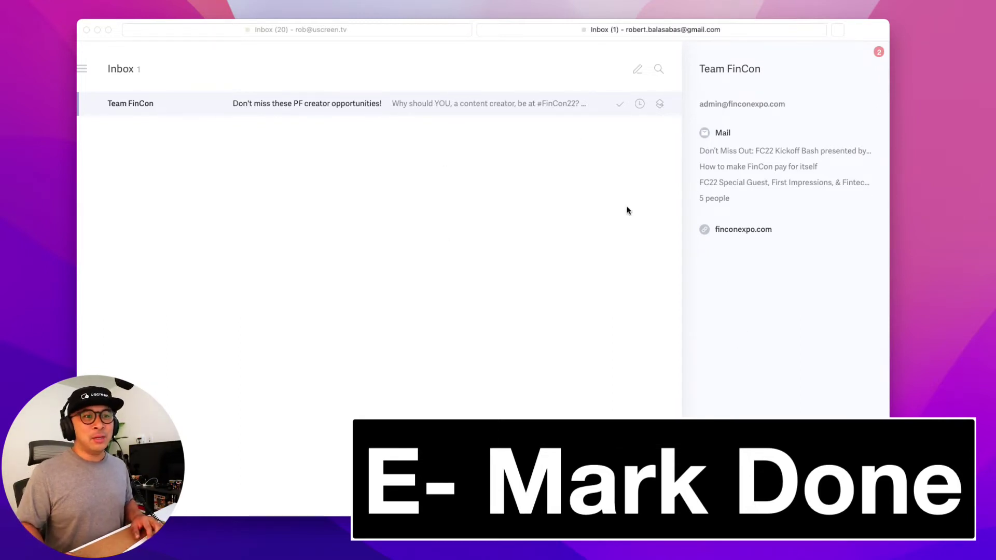
Mark the Team FinCon email done with E, undo it, and return to the inbox.
{"action": "left_click", "coordinate": [425, 107]}
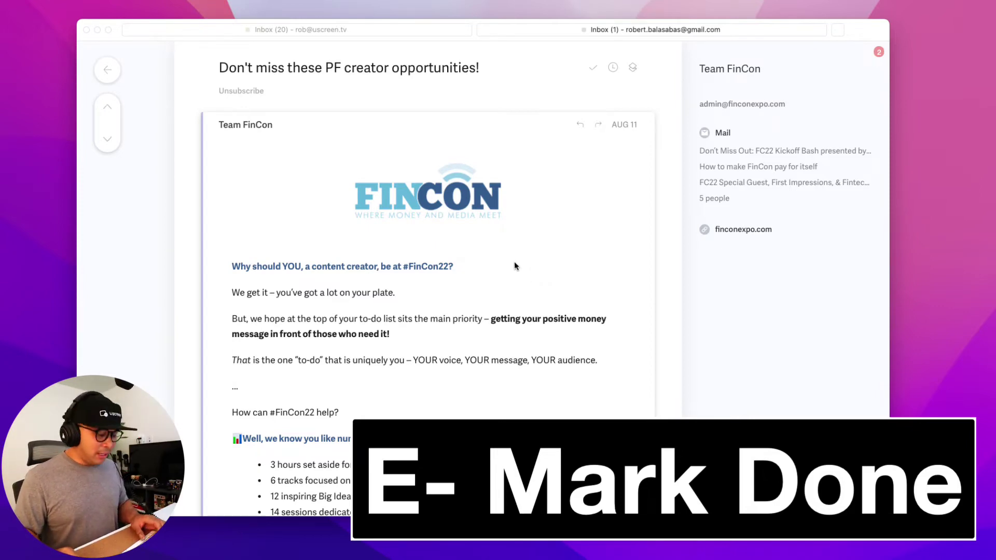
{"action": "key", "text": "e"}
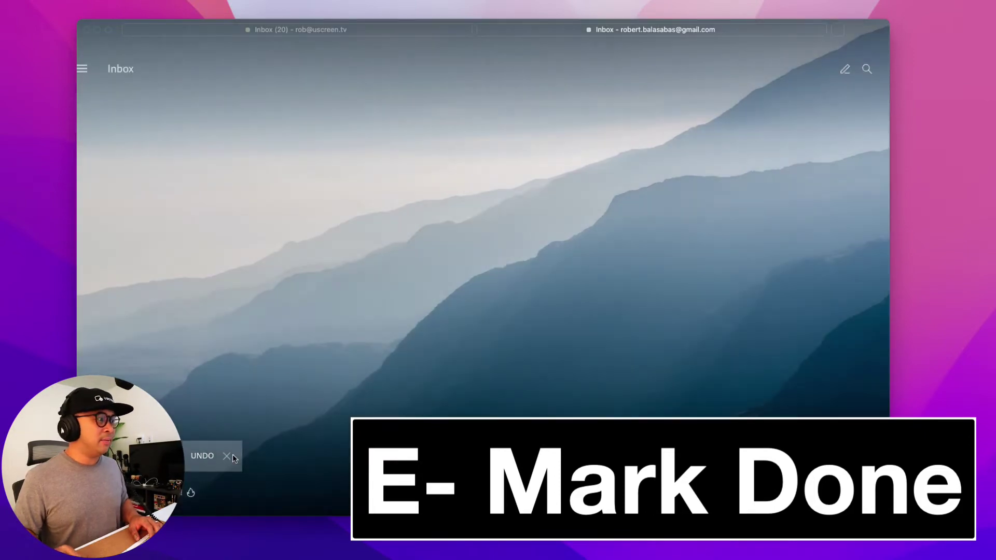
{"action": "left_click", "coordinate": [202, 456]}
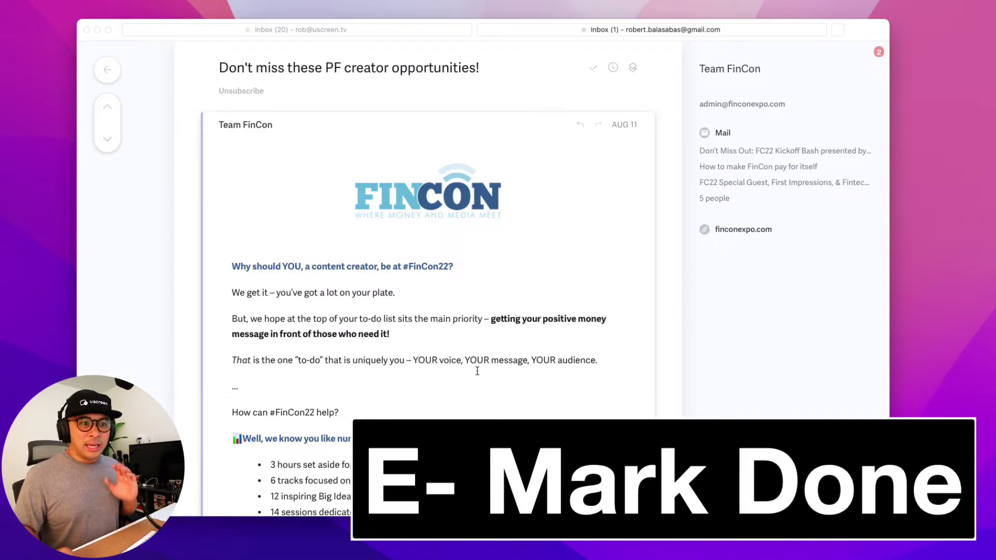
{"action": "left_click", "coordinate": [106, 76]}
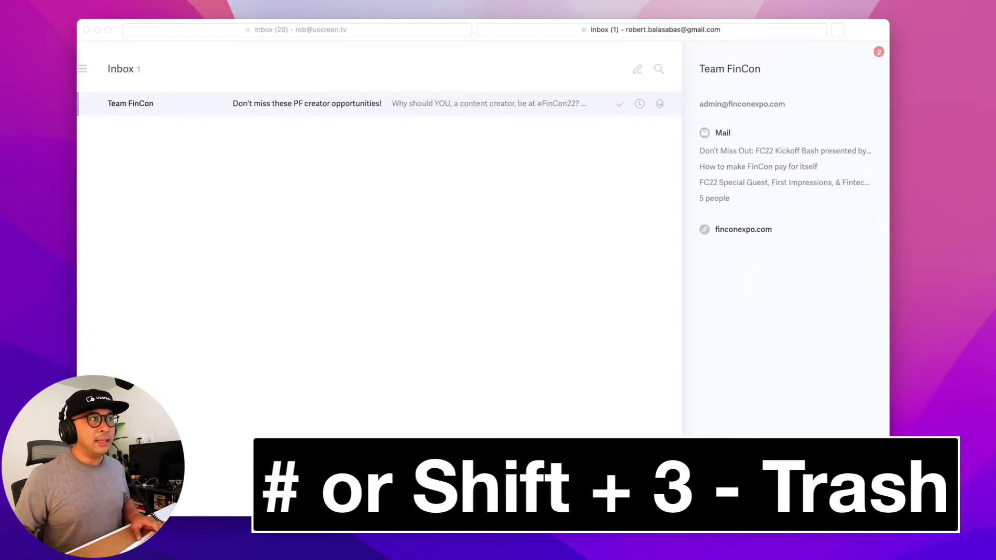
Reopen the FinCon email, trash it with #, and undo to restore it.
{"action": "left_click", "coordinate": [468, 104]}
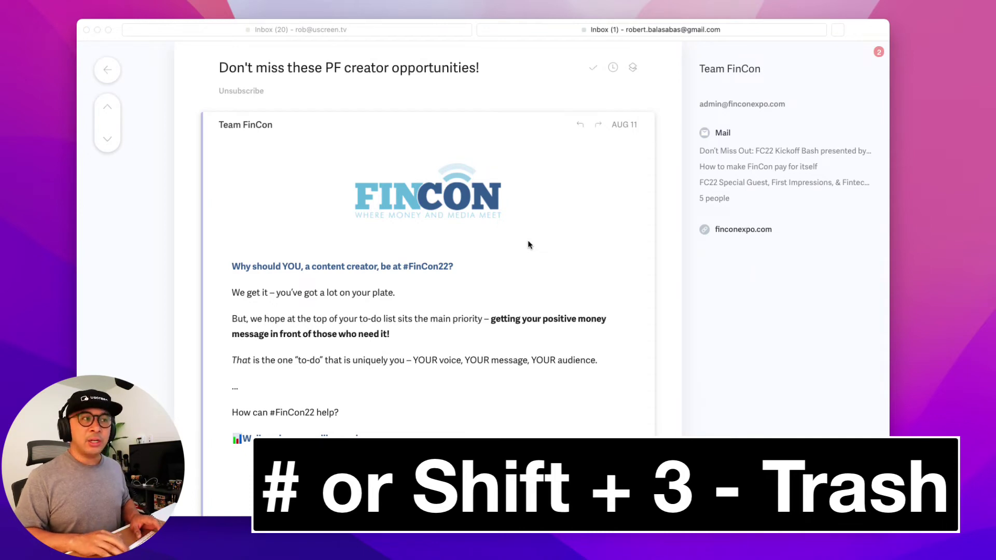
{"action": "key", "text": "shift+3"}
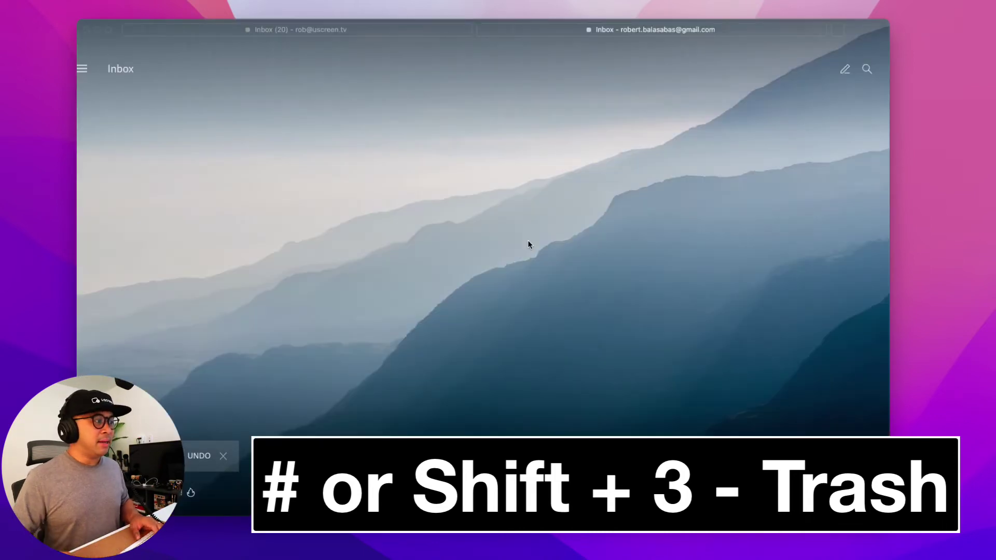
{"action": "left_click", "coordinate": [199, 456]}
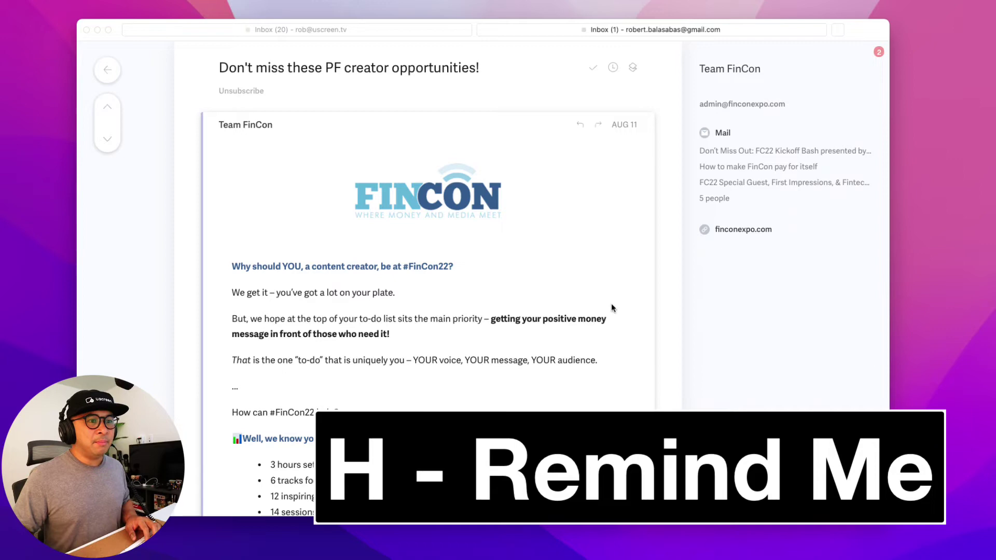
{"action": "key", "text": "h"}
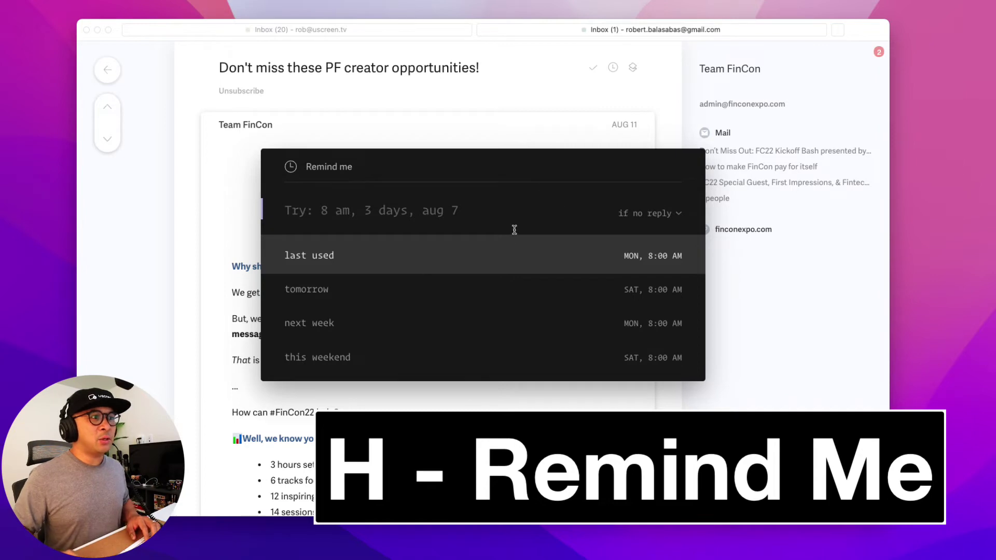
{"action": "scroll", "coordinate": [442, 258], "scroll_direction": "down", "scroll_amount": 1}
{"action": "scroll", "coordinate": [378, 262], "scroll_direction": "up", "scroll_amount": 1}
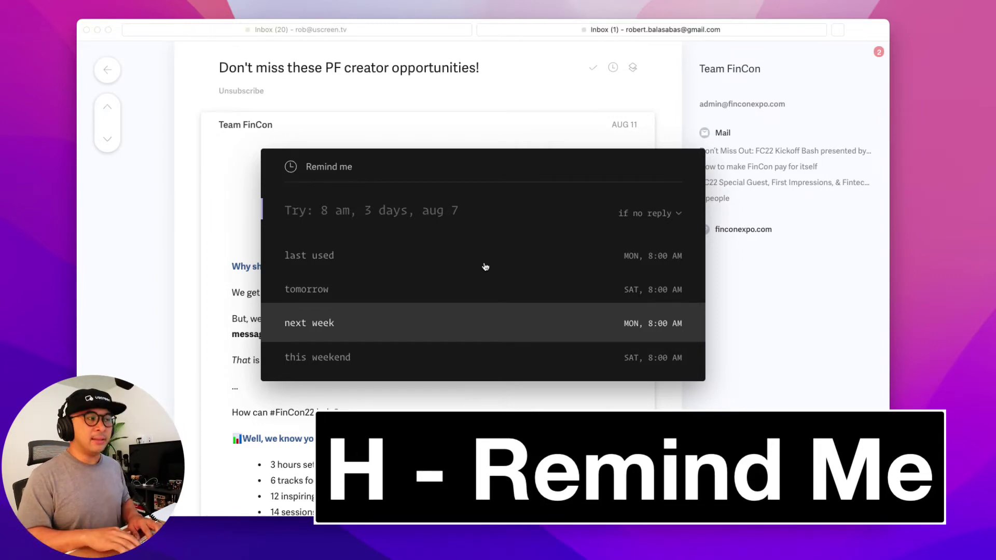
{"action": "type", "text": "tuesday"}
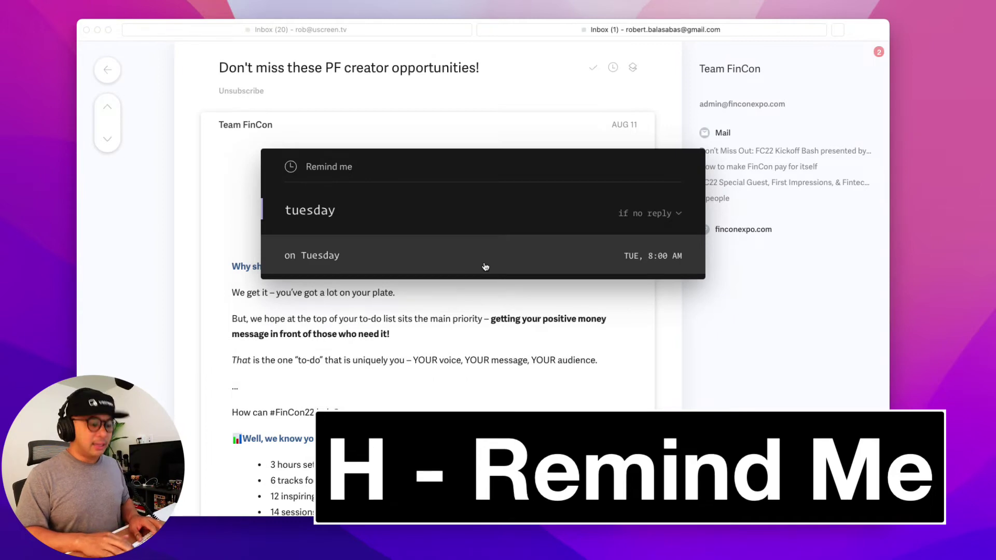
{"action": "type", "text": " 10am"}
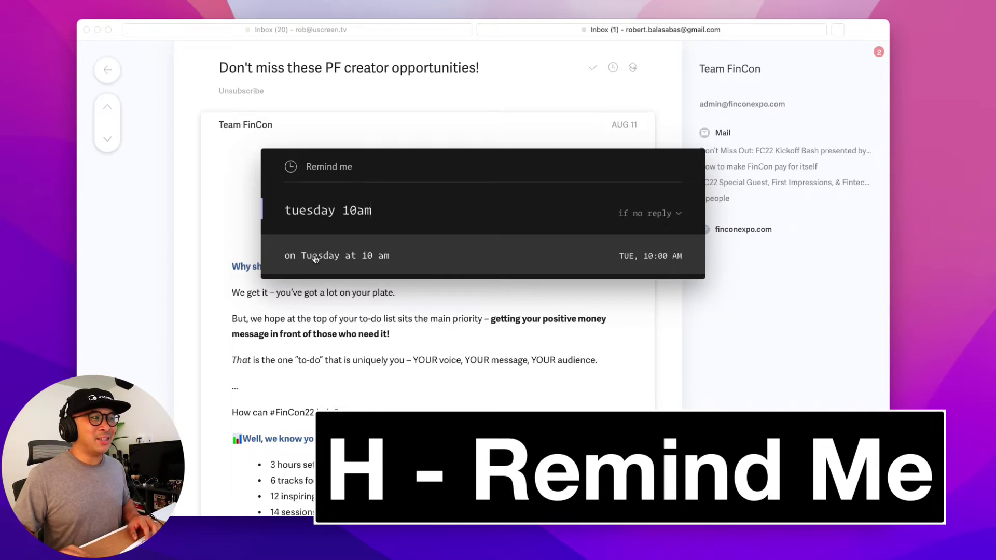
{"action": "left_click_drag", "start_coordinate": [374, 210], "coordinate": [277, 214]}
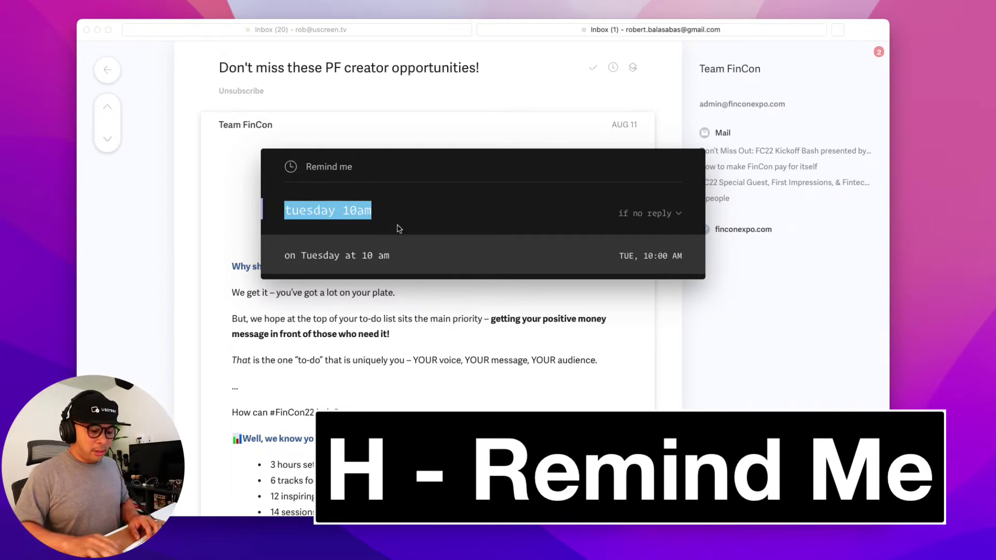
{"action": "type", "text": "1 mont"}
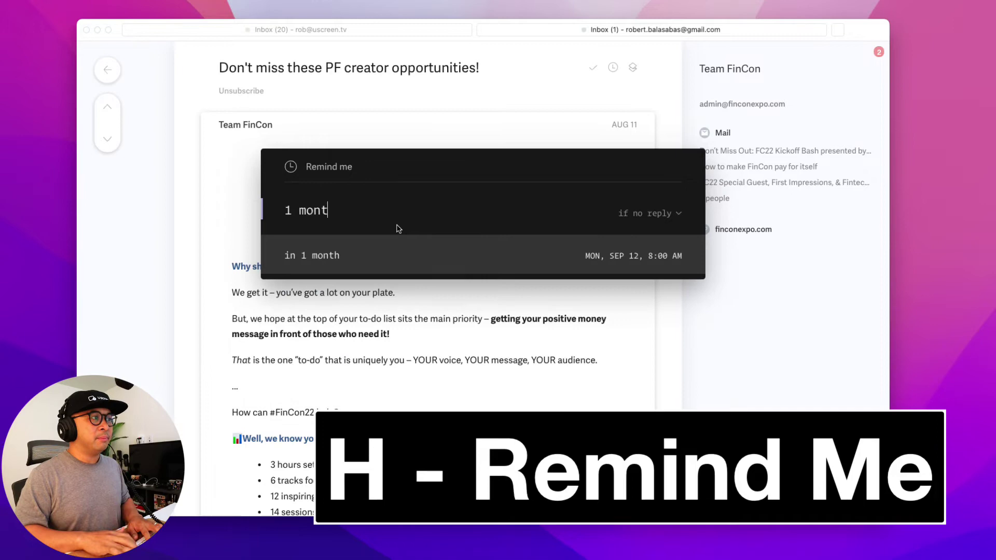
{"action": "type", "text": "h"}
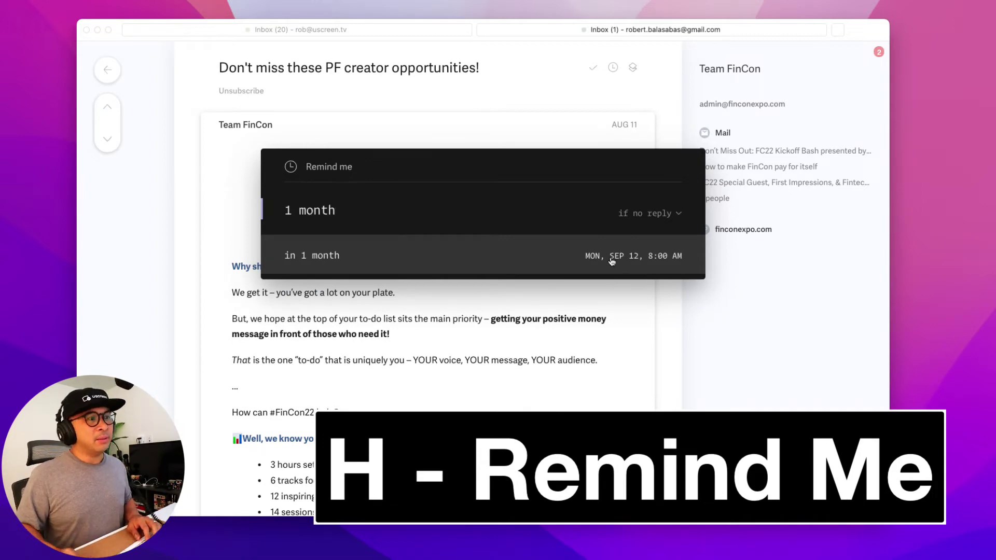
{"action": "left_click_drag", "start_coordinate": [358, 209], "coordinate": [269, 212]}
{"action": "type", "text": "1"}
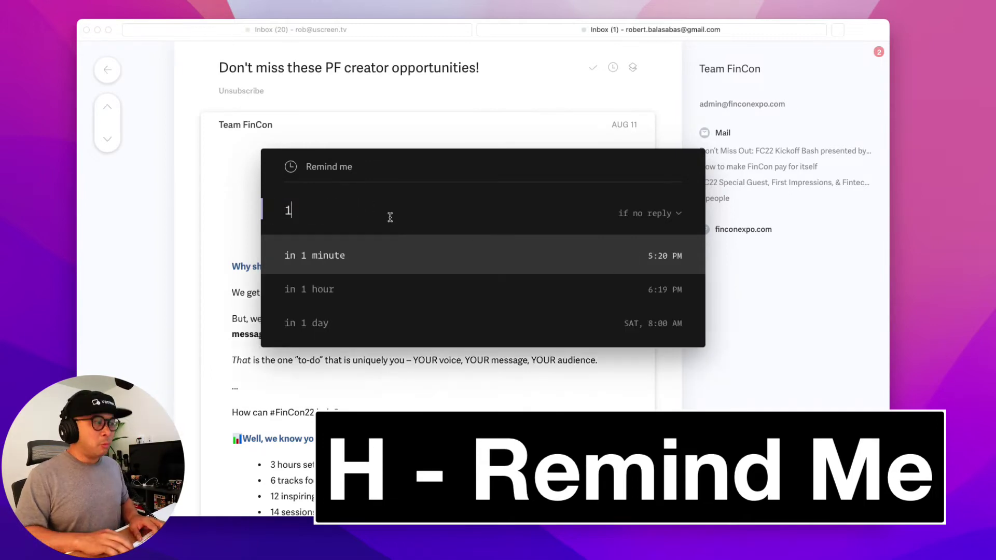
{"action": "type", "text": " week"}
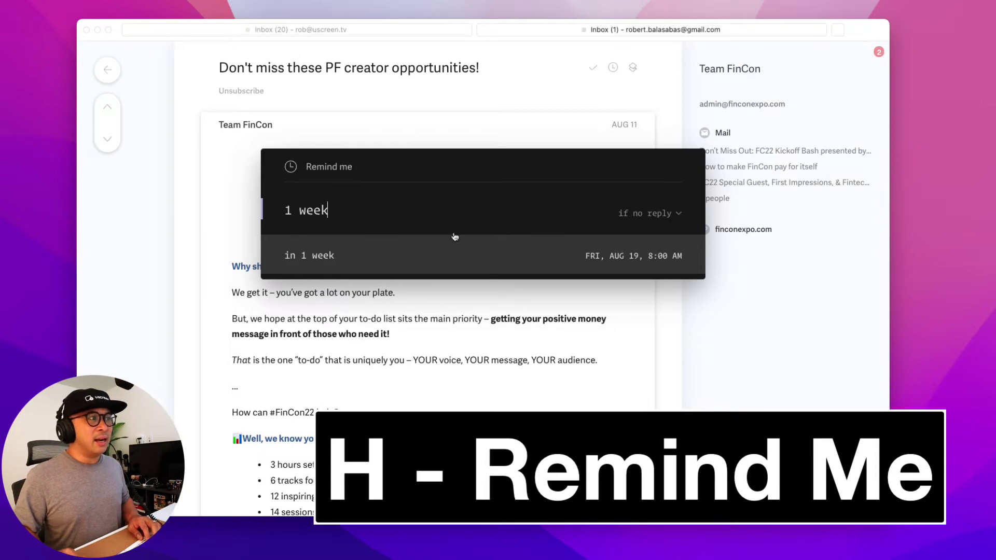
{"action": "key", "text": "Return"}
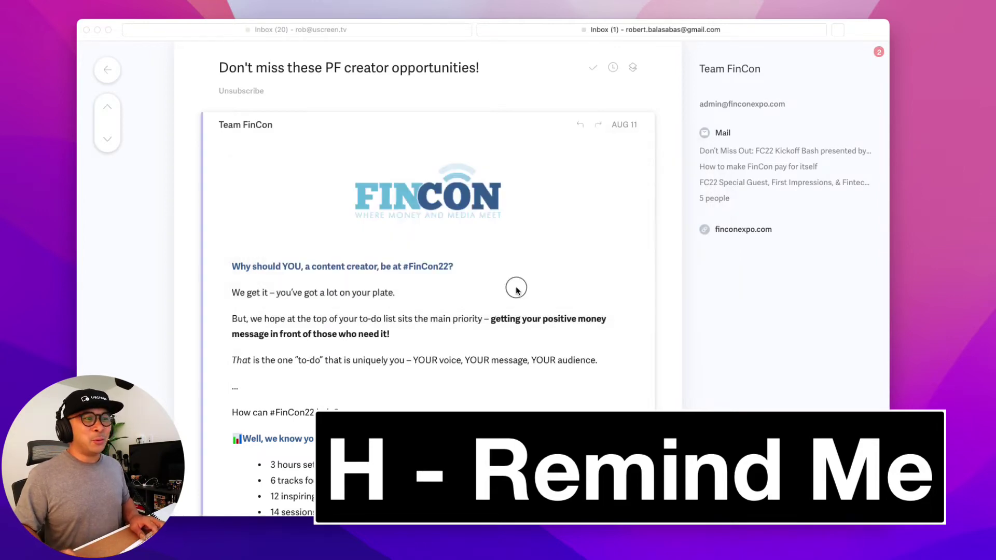
Bring up Remind me with H, clear the typed 3 hours time and dismiss it.
{"action": "key", "text": "h"}
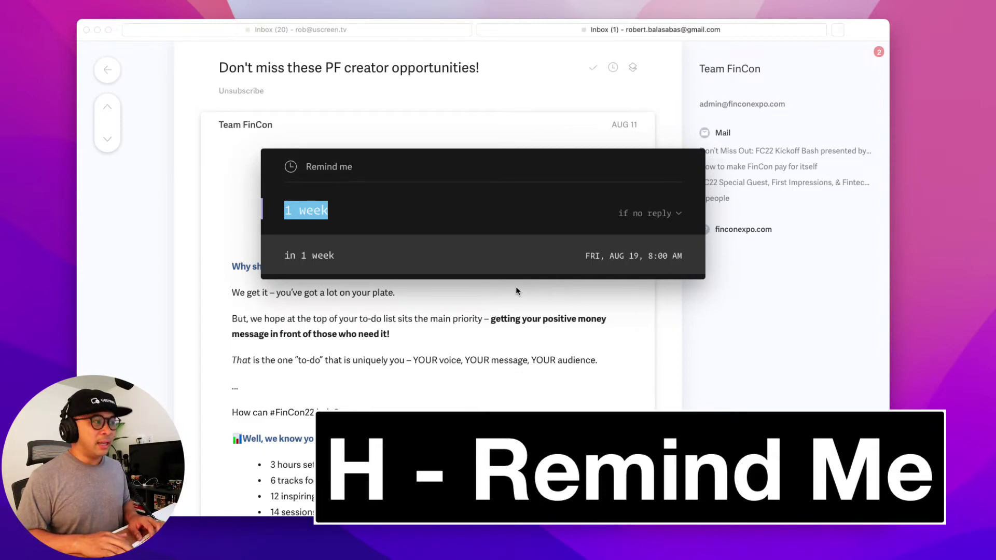
{"action": "type", "text": "3 hou"}
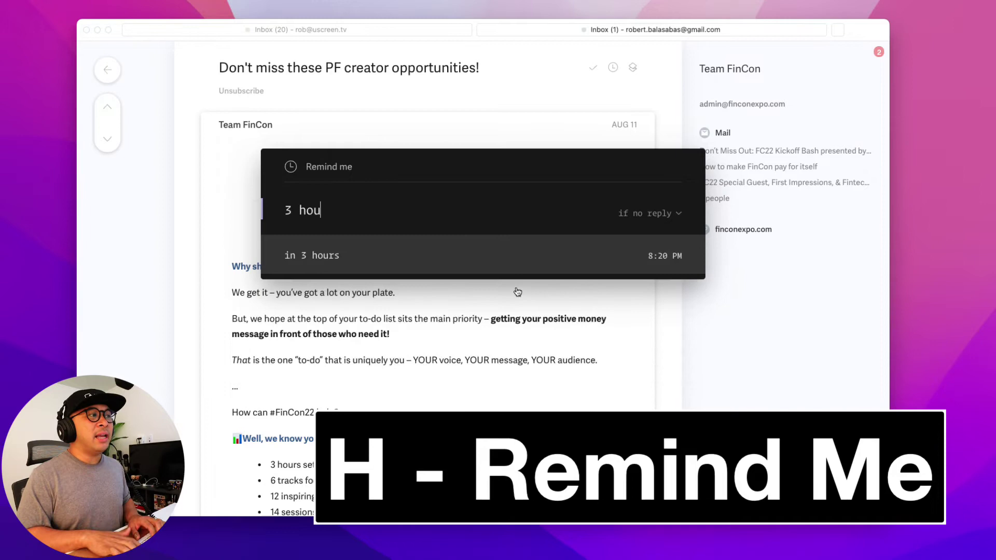
{"action": "type", "text": "rs"}
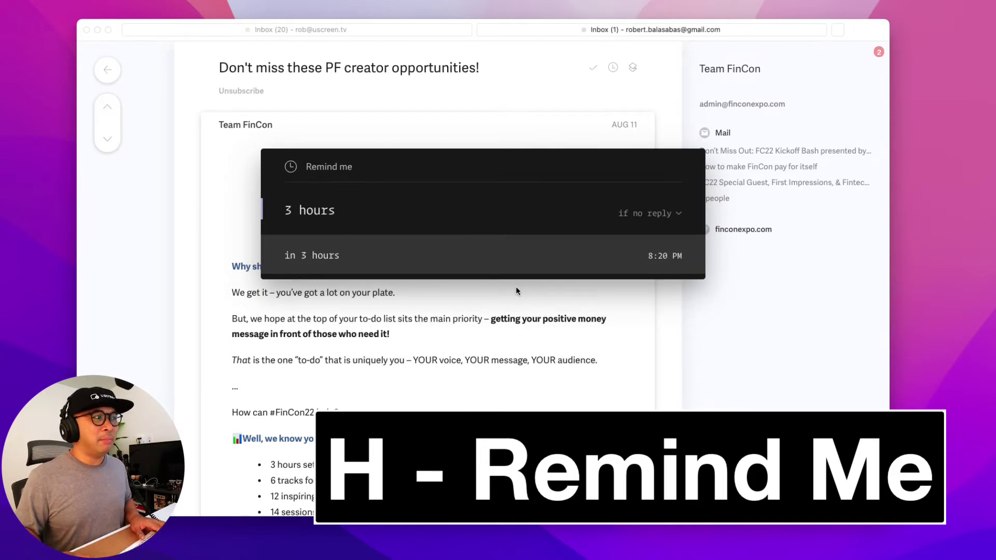
{"action": "key", "text": "BackSpace"}
{"action": "key", "text": "BackSpace"}
{"action": "key", "text": "BackSpace"}
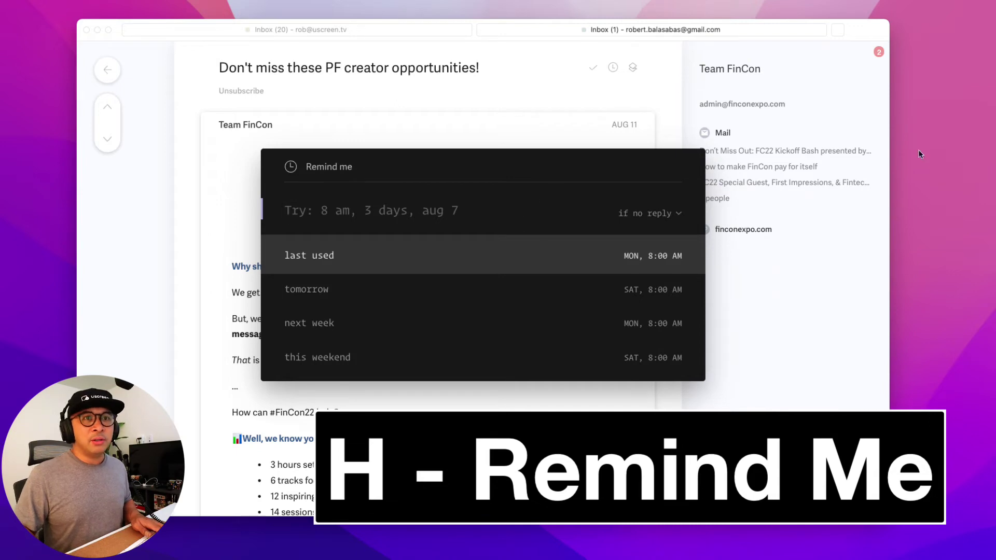
{"action": "key", "text": "Escape"}
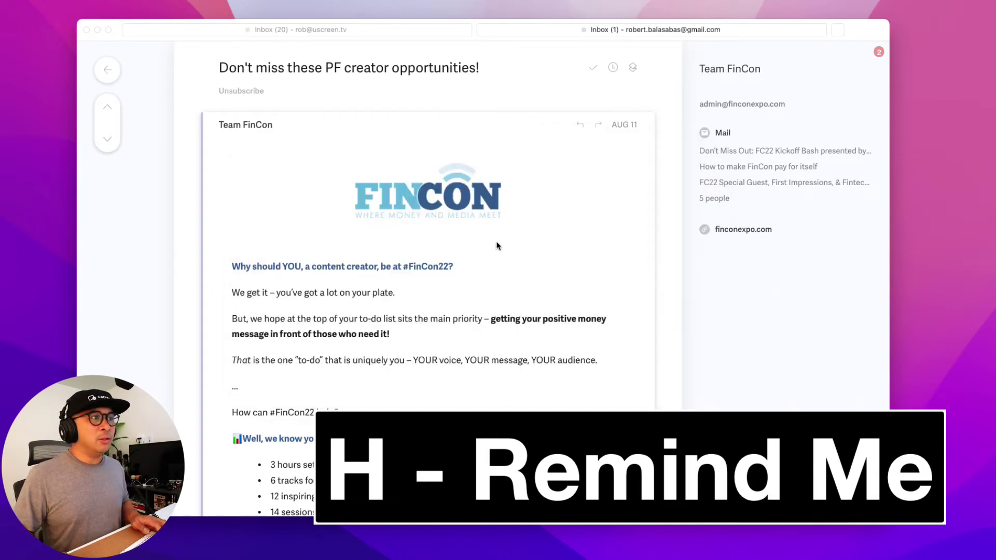
Reopen and dismiss Remind me again, then Esc back to the inbox list.
{"action": "key", "text": "h"}
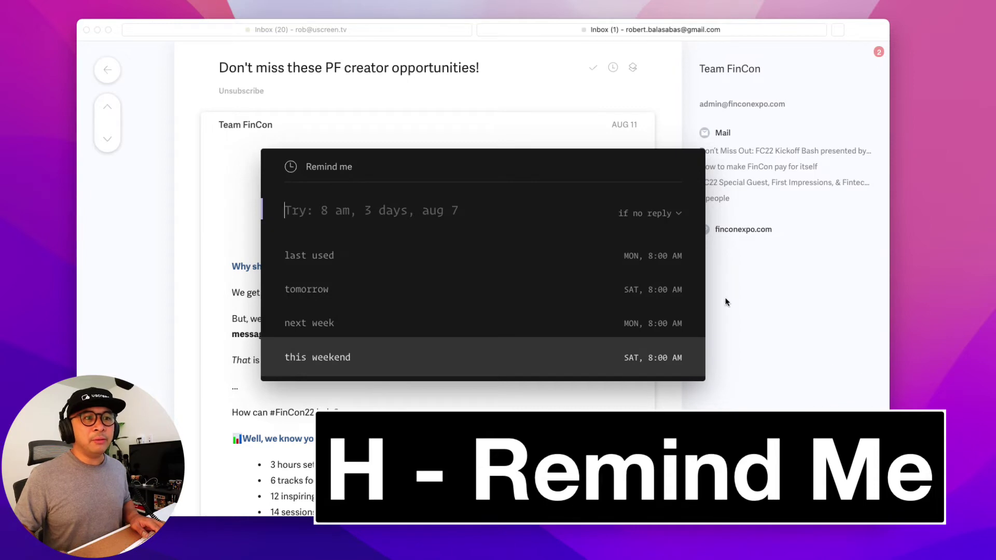
{"action": "key", "text": "Escape"}
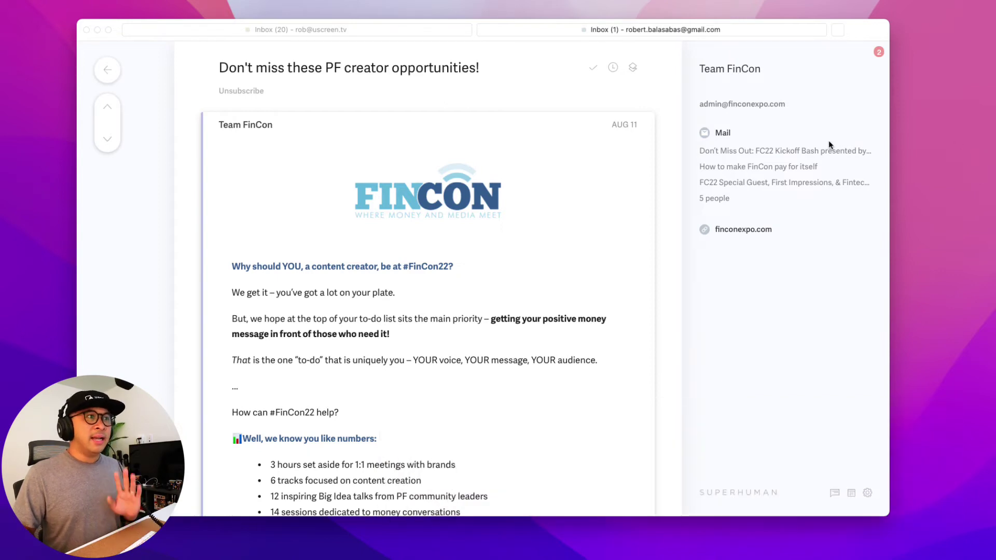
{"action": "key", "text": "Escape"}
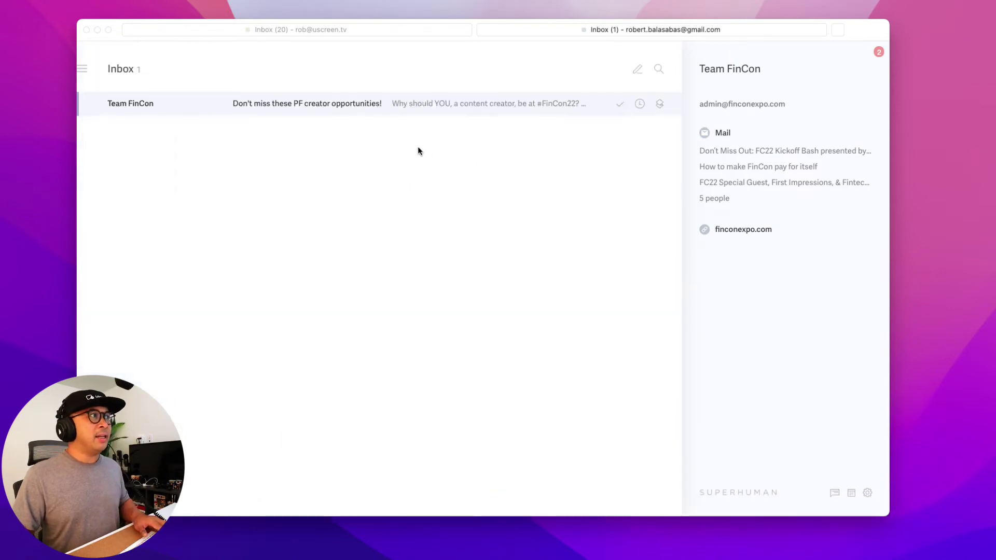
Open the Team FinCon email, back out with Esc, and reopen it.
{"action": "left_click", "coordinate": [453, 109]}
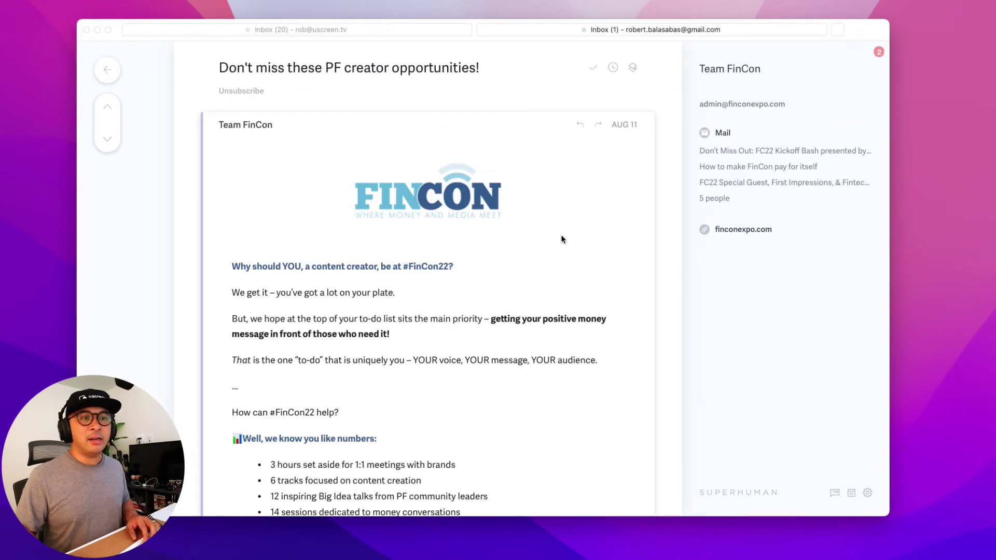
{"action": "key", "text": "Escape"}
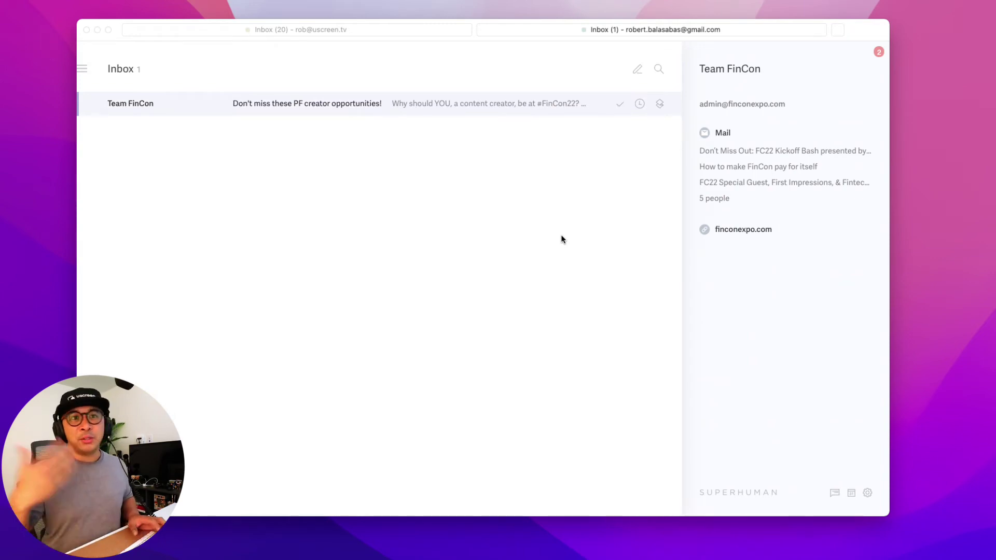
{"action": "left_click", "coordinate": [489, 113]}
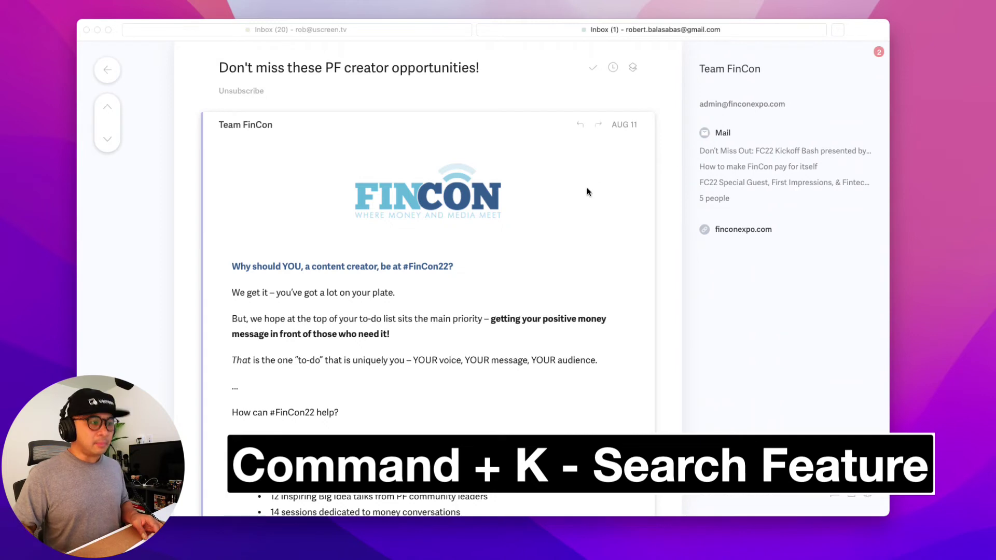
{"action": "key", "text": "super+k"}
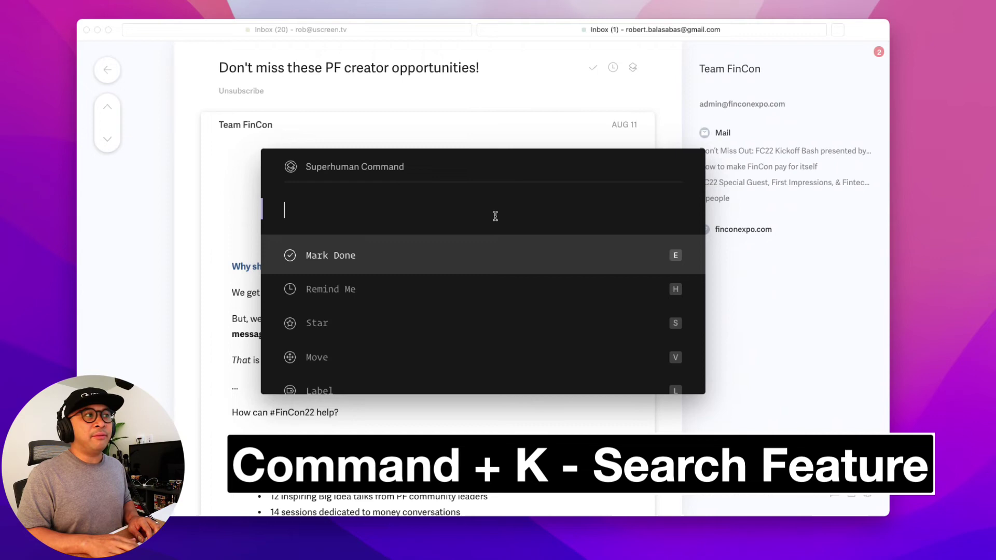
{"action": "type", "text": "un"}
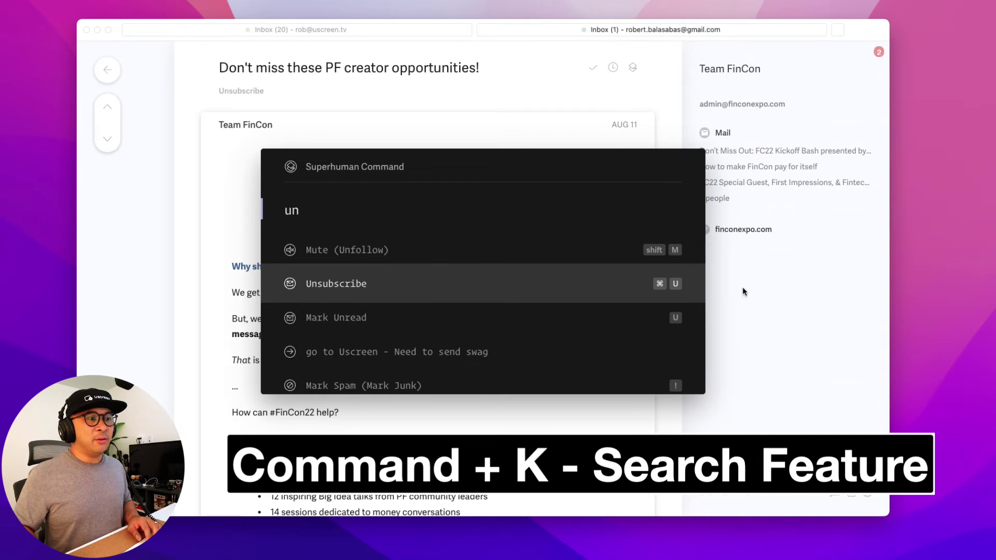
{"action": "scroll", "coordinate": [513, 288], "scroll_direction": "up", "scroll_amount": 1}
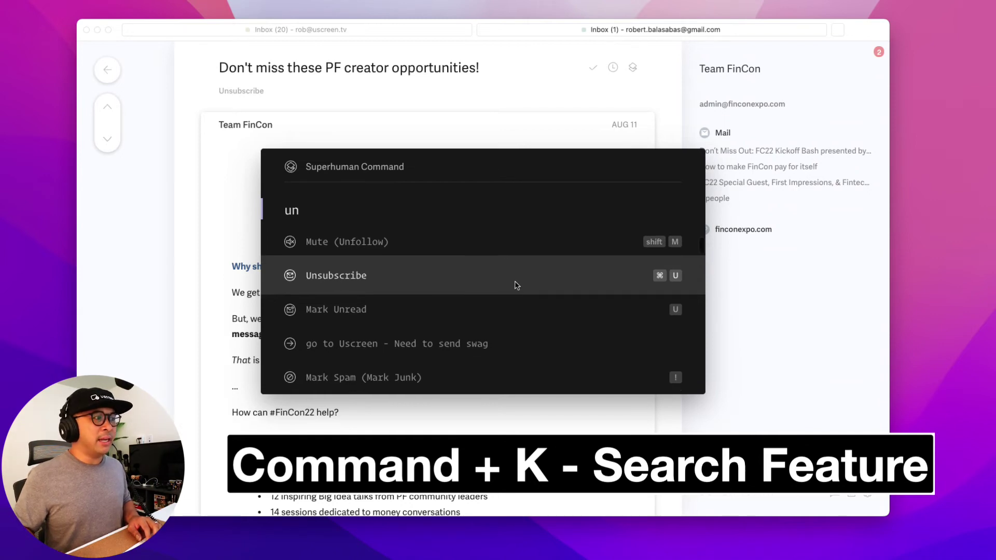
{"action": "key", "text": "BackSpace"}
{"action": "key", "text": "BackSpace"}
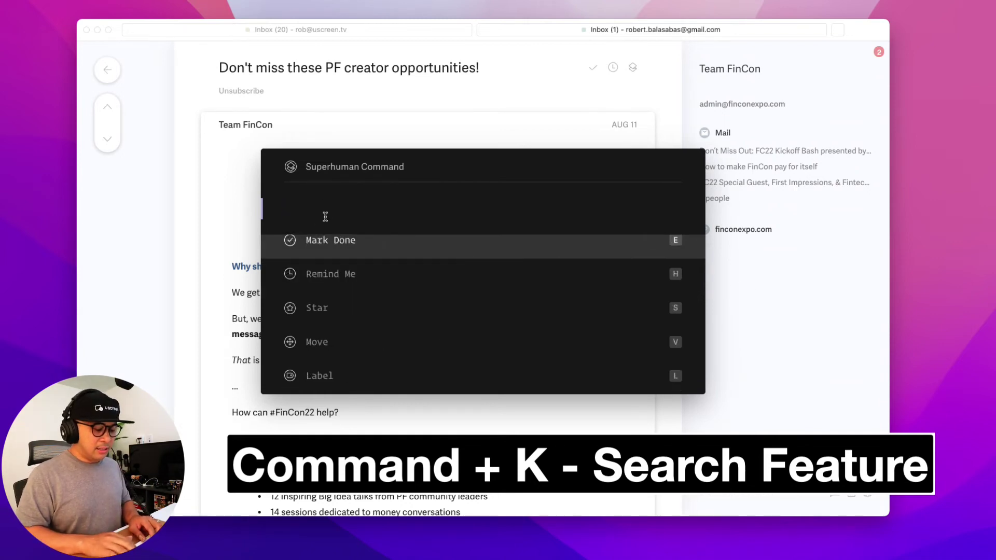
{"action": "type", "text": "delete"}
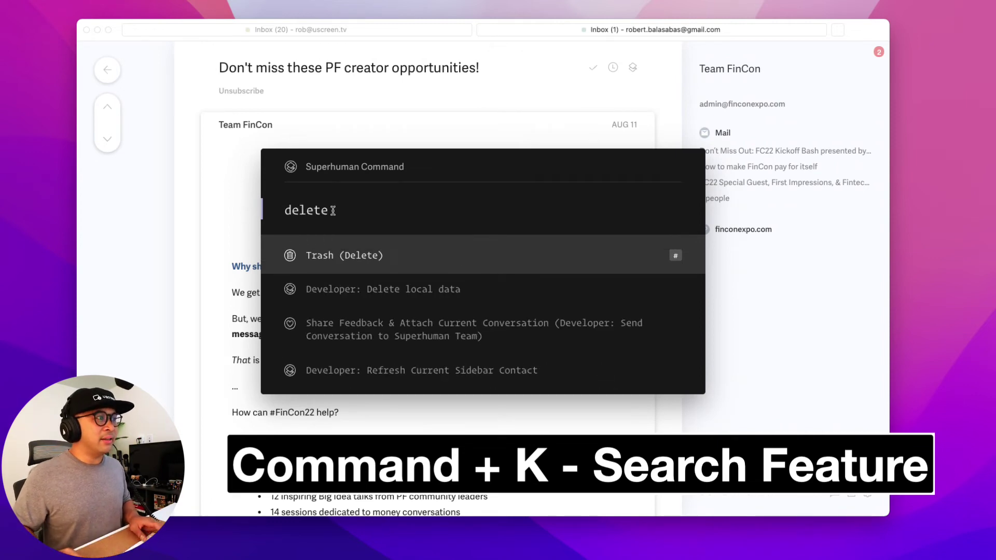
{"action": "double_click", "coordinate": [308, 210]}
{"action": "key", "text": "BackSpace"}
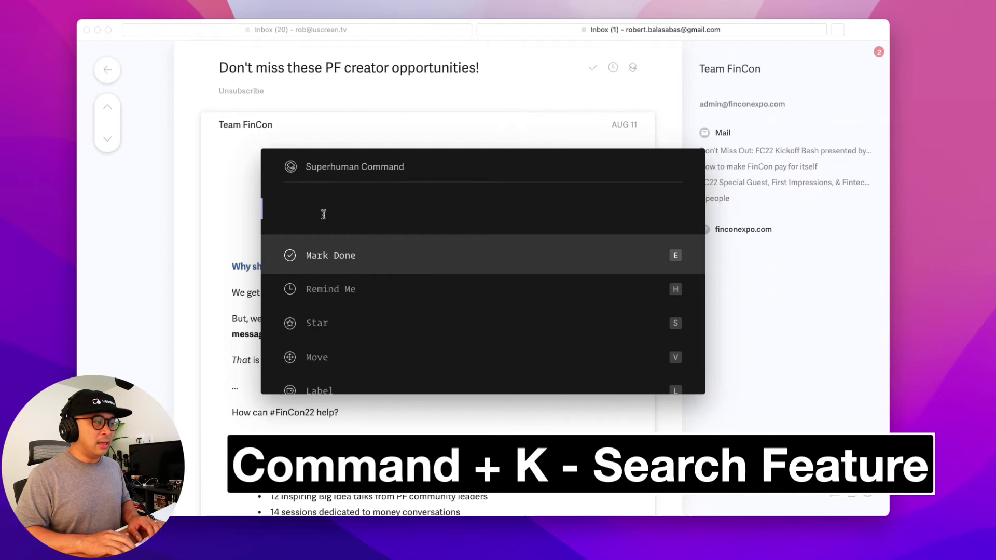
{"action": "type", "text": "d"}
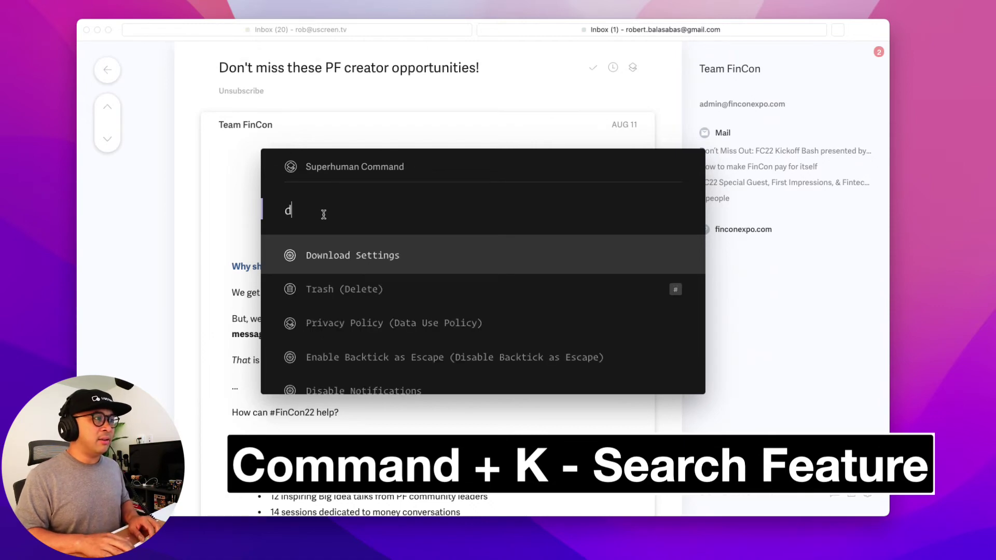
{"action": "key", "text": "BackSpace"}
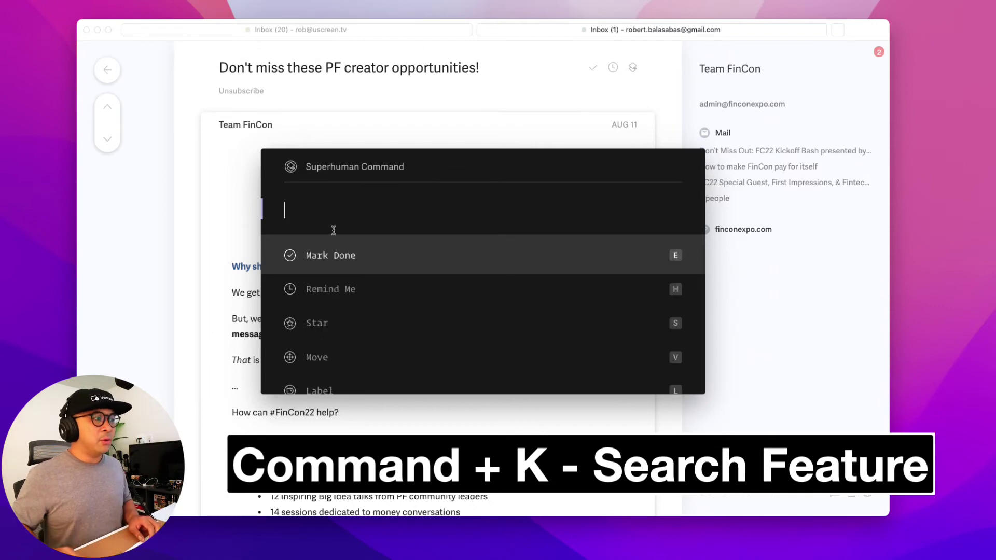
{"action": "scroll", "coordinate": [358, 273], "scroll_direction": "down", "scroll_amount": 3}
{"action": "scroll", "coordinate": [358, 281], "scroll_direction": "down", "scroll_amount": 3}
{"action": "scroll", "coordinate": [358, 284], "scroll_direction": "down", "scroll_amount": 2}
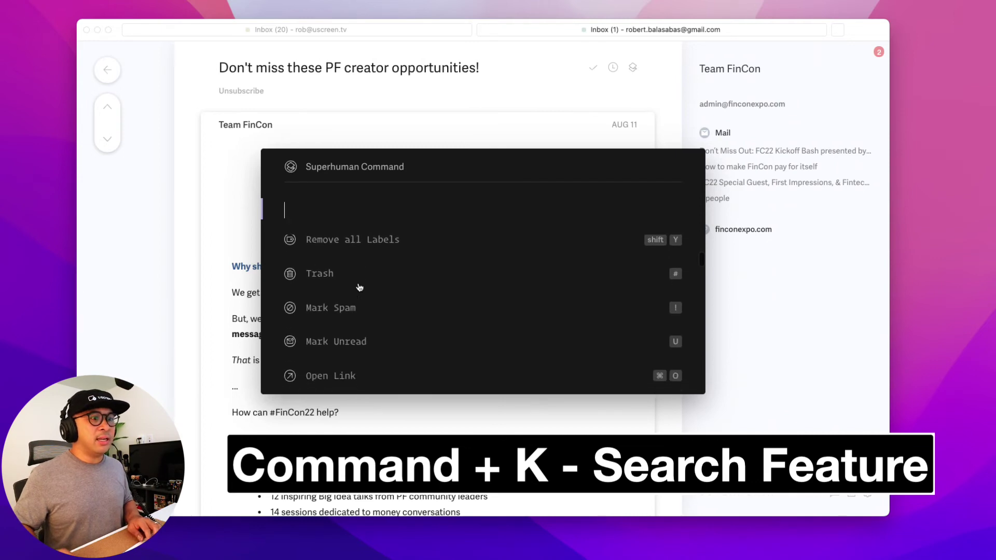
{"action": "scroll", "coordinate": [359, 288], "scroll_direction": "down", "scroll_amount": 2}
{"action": "scroll", "coordinate": [359, 287], "scroll_direction": "down", "scroll_amount": 2}
{"action": "scroll", "coordinate": [359, 287], "scroll_direction": "down", "scroll_amount": 2}
{"action": "scroll", "coordinate": [359, 287], "scroll_direction": "down", "scroll_amount": 2}
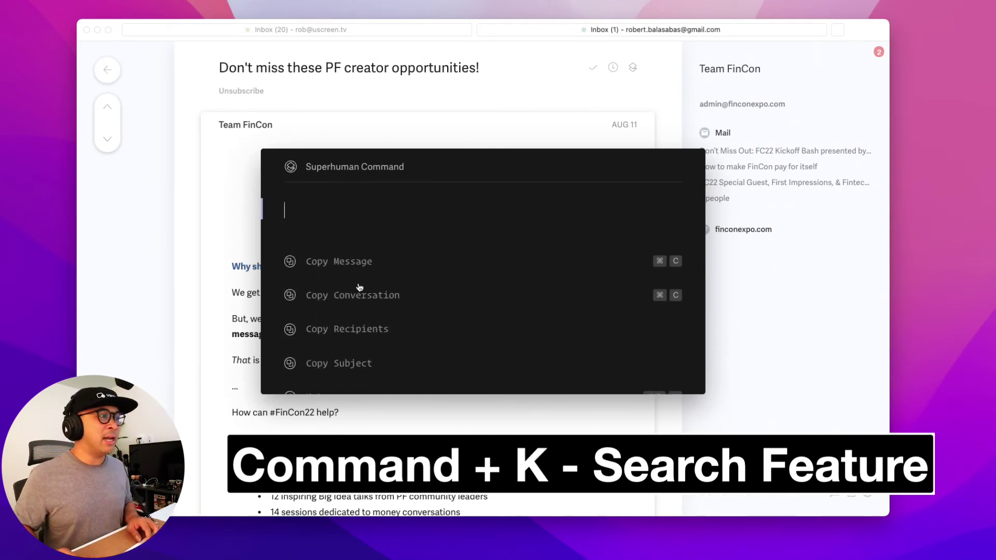
{"action": "scroll", "coordinate": [358, 287], "scroll_direction": "down", "scroll_amount": 3}
{"action": "scroll", "coordinate": [359, 287], "scroll_direction": "down", "scroll_amount": 3}
{"action": "scroll", "coordinate": [359, 288], "scroll_direction": "down", "scroll_amount": 2}
{"action": "scroll", "coordinate": [359, 288], "scroll_direction": "down", "scroll_amount": 2}
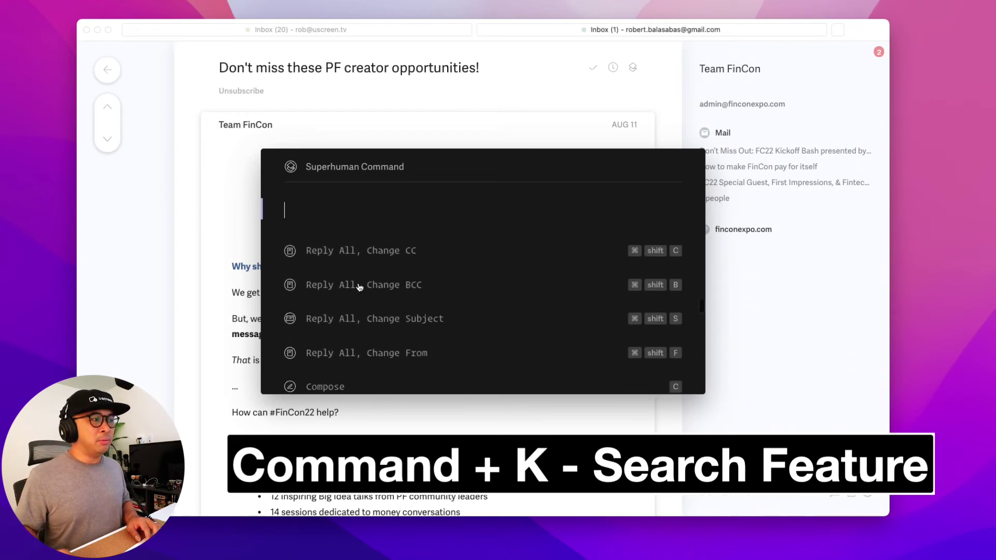
{"action": "scroll", "coordinate": [359, 287], "scroll_direction": "down", "scroll_amount": 3}
{"action": "scroll", "coordinate": [358, 288], "scroll_direction": "down", "scroll_amount": 3}
{"action": "scroll", "coordinate": [359, 288], "scroll_direction": "down", "scroll_amount": 2}
{"action": "scroll", "coordinate": [359, 287], "scroll_direction": "down", "scroll_amount": 2}
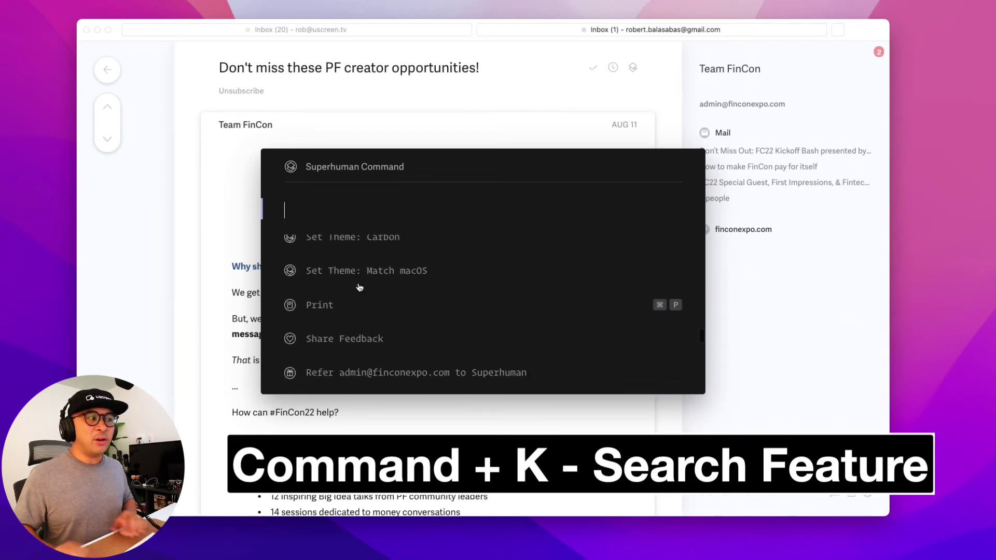
{"action": "scroll", "coordinate": [366, 292], "scroll_direction": "down", "scroll_amount": 1}
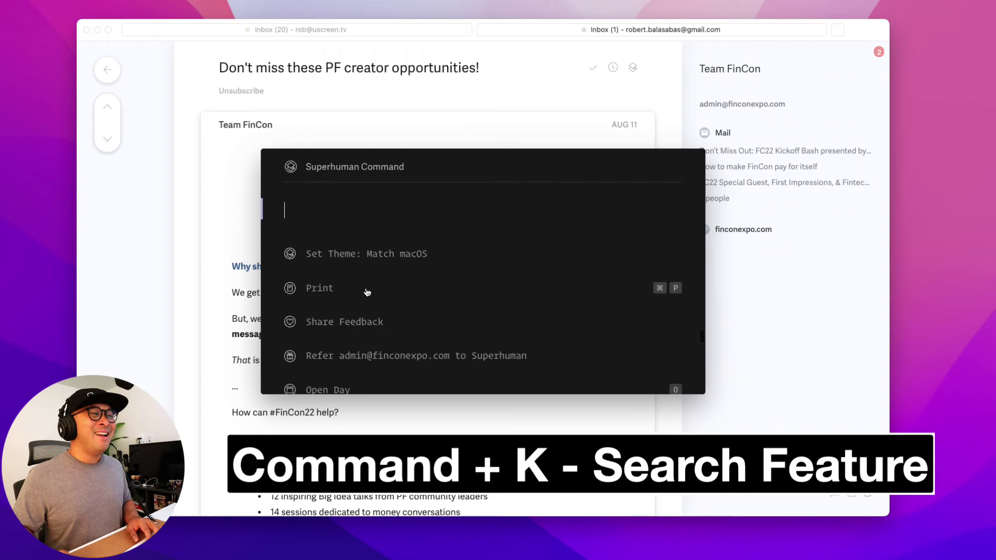
{"action": "scroll", "coordinate": [366, 291], "scroll_direction": "down", "scroll_amount": 2}
{"action": "scroll", "coordinate": [366, 292], "scroll_direction": "down", "scroll_amount": 2}
{"action": "scroll", "coordinate": [366, 292], "scroll_direction": "down", "scroll_amount": 1}
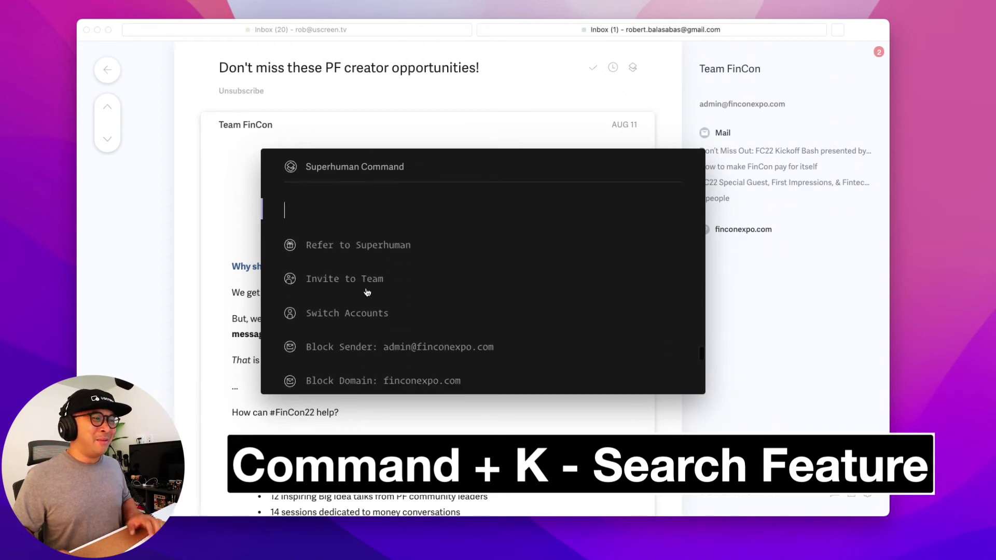
{"action": "scroll", "coordinate": [367, 292], "scroll_direction": "up", "scroll_amount": 3}
{"action": "scroll", "coordinate": [366, 291], "scroll_direction": "up", "scroll_amount": 3}
{"action": "scroll", "coordinate": [367, 292], "scroll_direction": "up", "scroll_amount": 3}
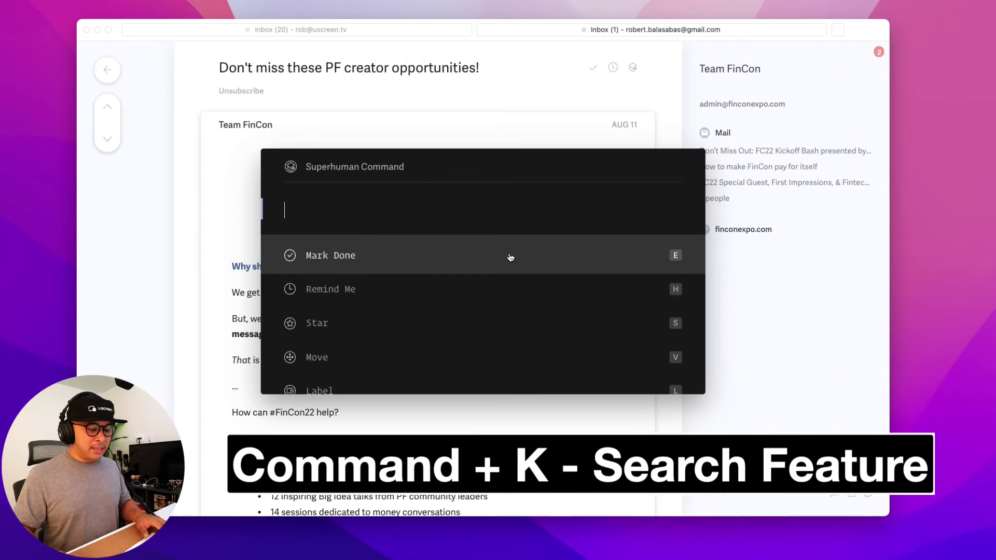
{"action": "key", "text": "Escape"}
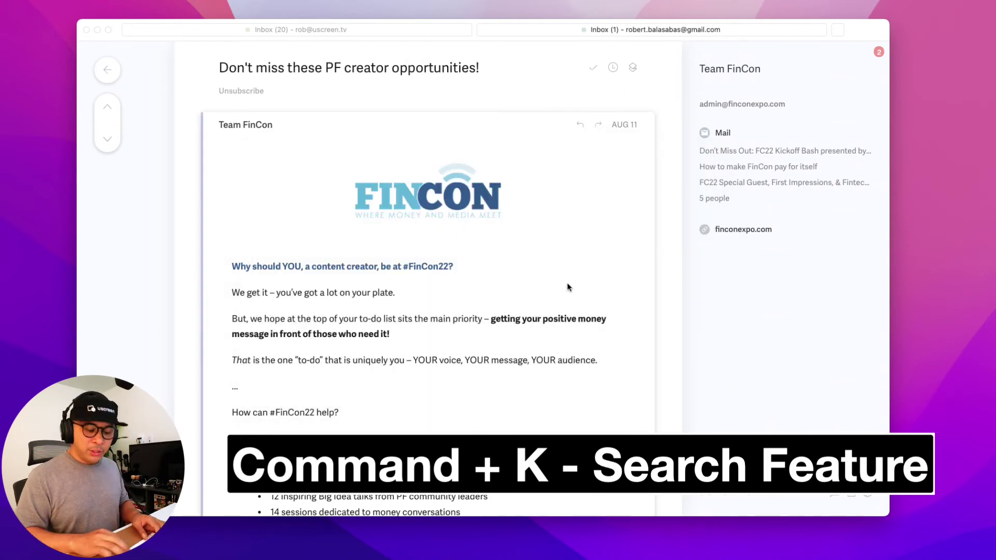
{"action": "key", "text": "super+k"}
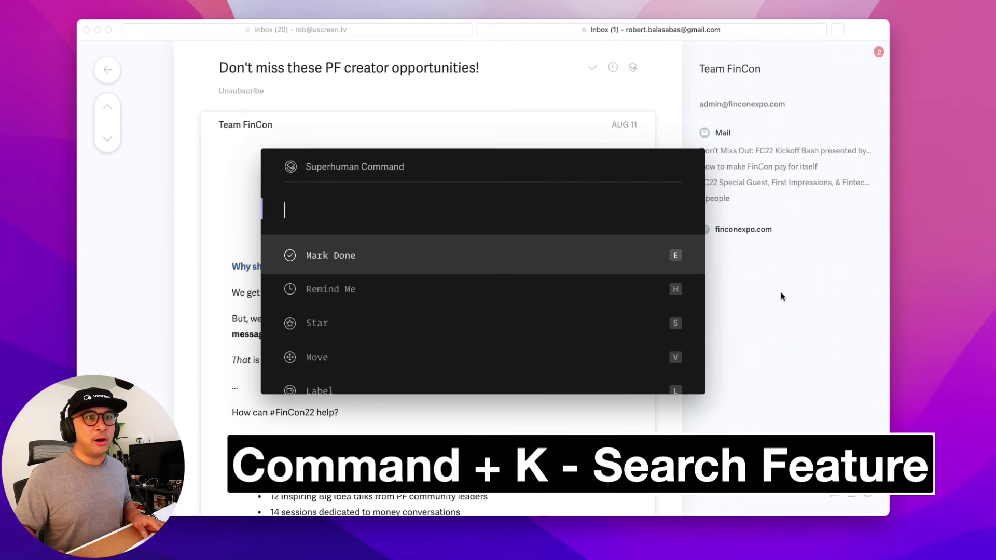
{"action": "key", "text": "Escape"}
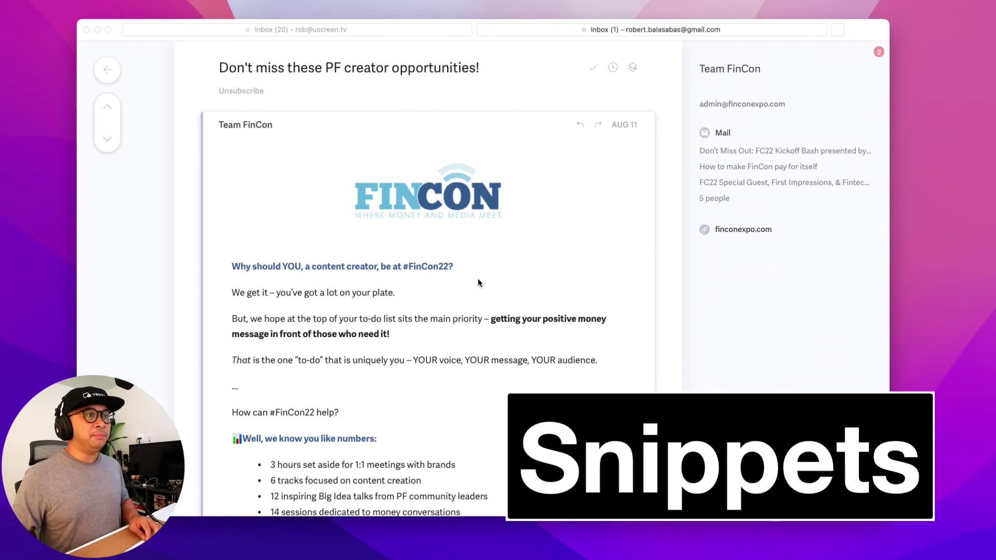
{"action": "key", "text": "super+k"}
{"action": "type", "text": "snippet"}
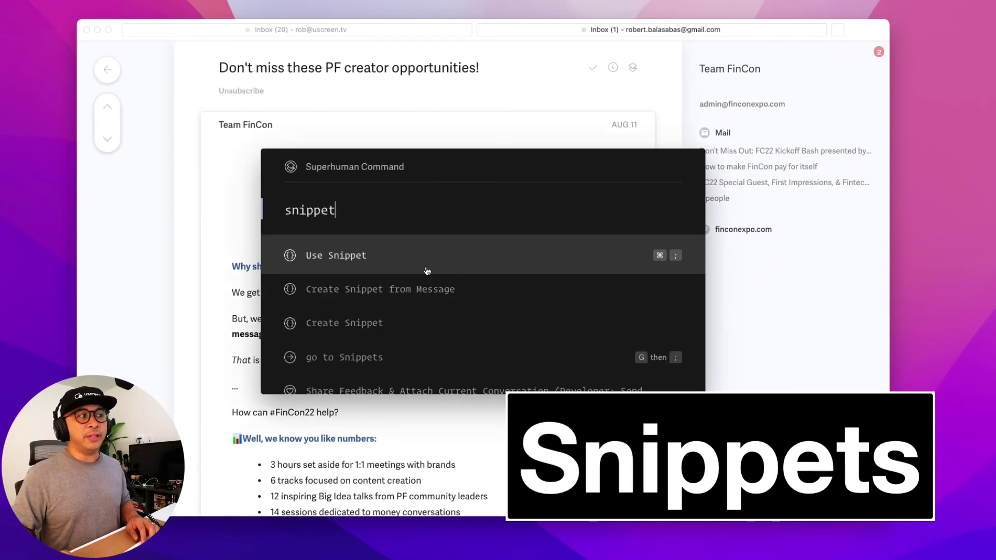
{"action": "scroll", "coordinate": [420, 296], "scroll_direction": "down", "scroll_amount": 1}
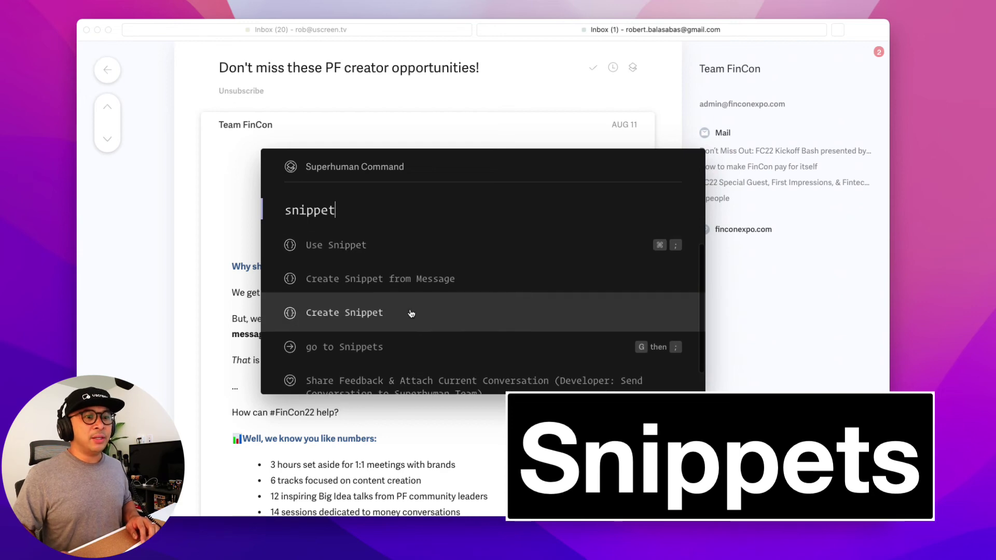
{"action": "scroll", "coordinate": [410, 313], "scroll_direction": "up", "scroll_amount": 1}
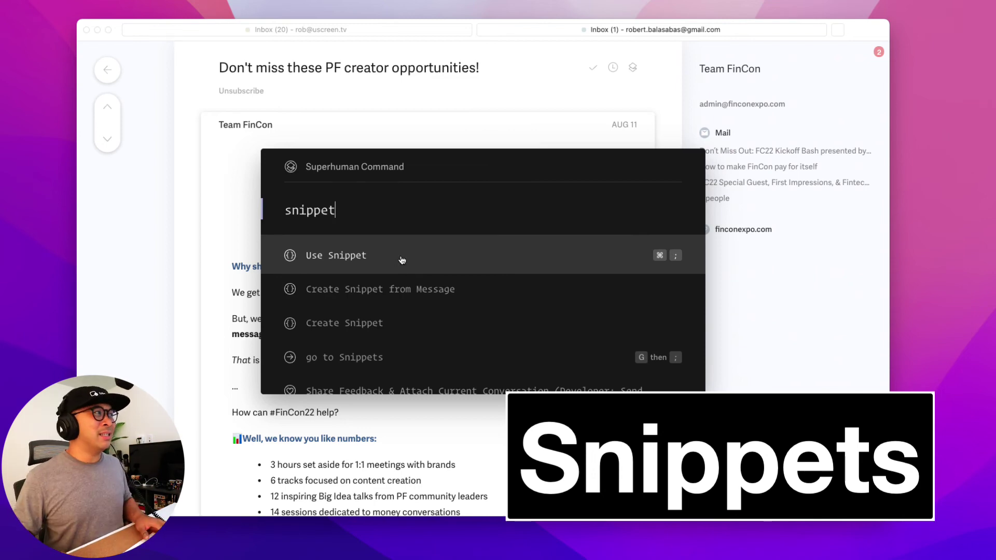
{"action": "key", "text": "BackSpace"}
{"action": "key", "text": "BackSpace"}
{"action": "key", "text": "BackSpace"}
{"action": "key", "text": "Escape"}
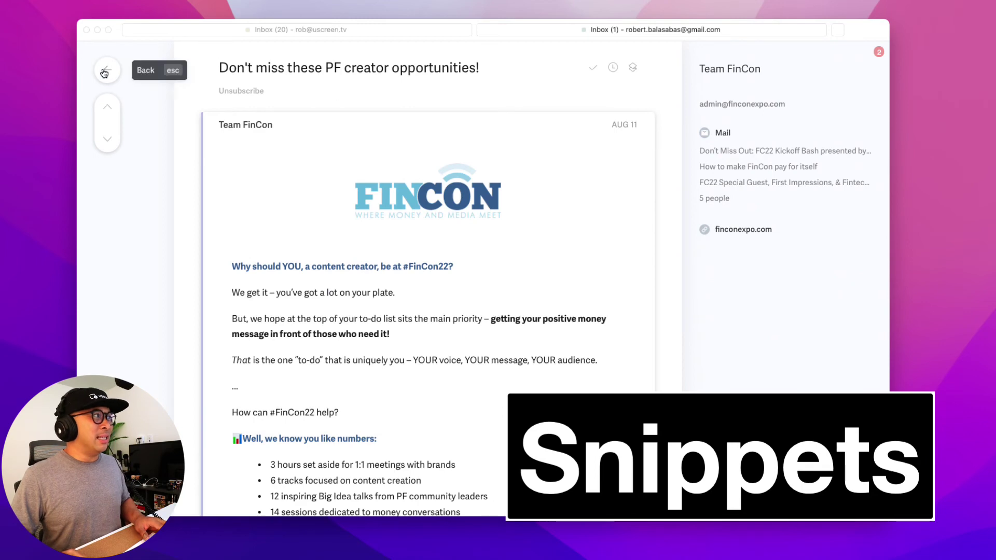
Return to the inbox via the Back arrow and show the mailbox folder menu.
{"action": "left_click", "coordinate": [107, 68]}
{"action": "left_click", "coordinate": [87, 68]}
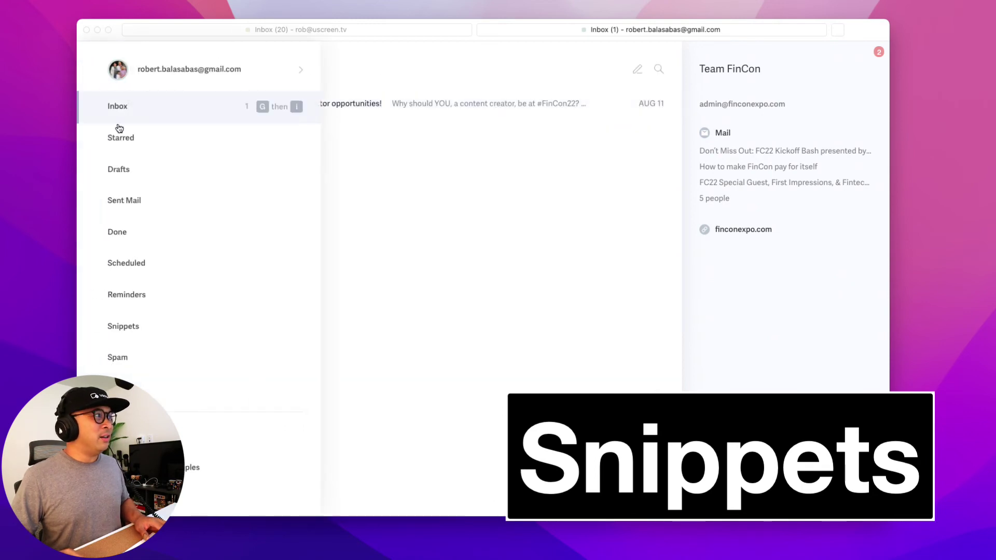